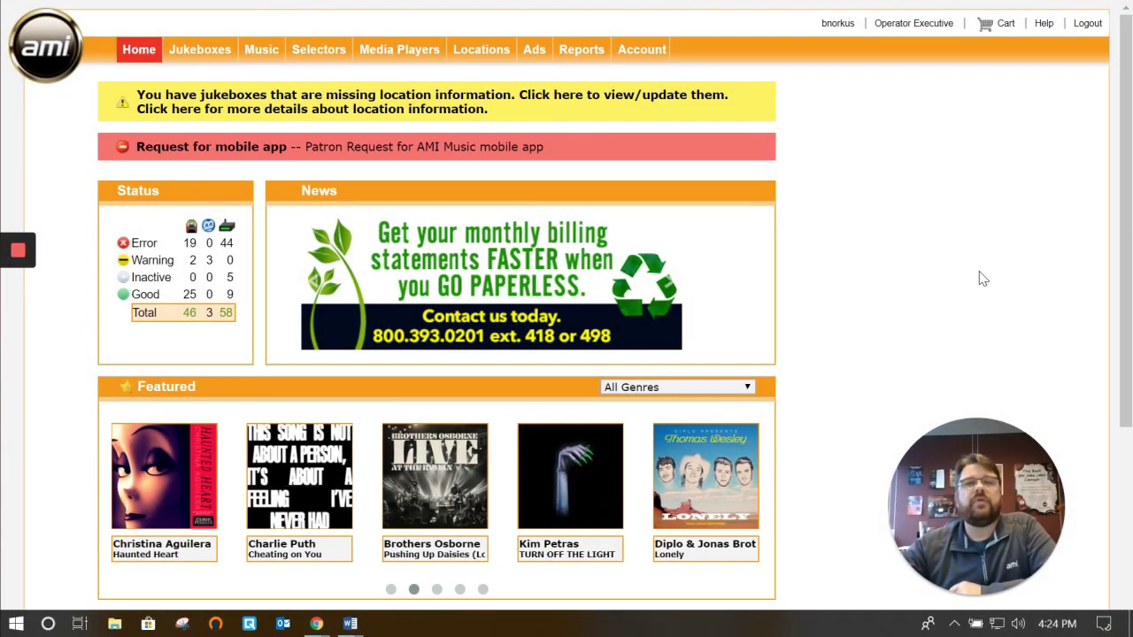
Go to Media Players > Tournaments and start a New Tournament.
mouse_move(392, 56)
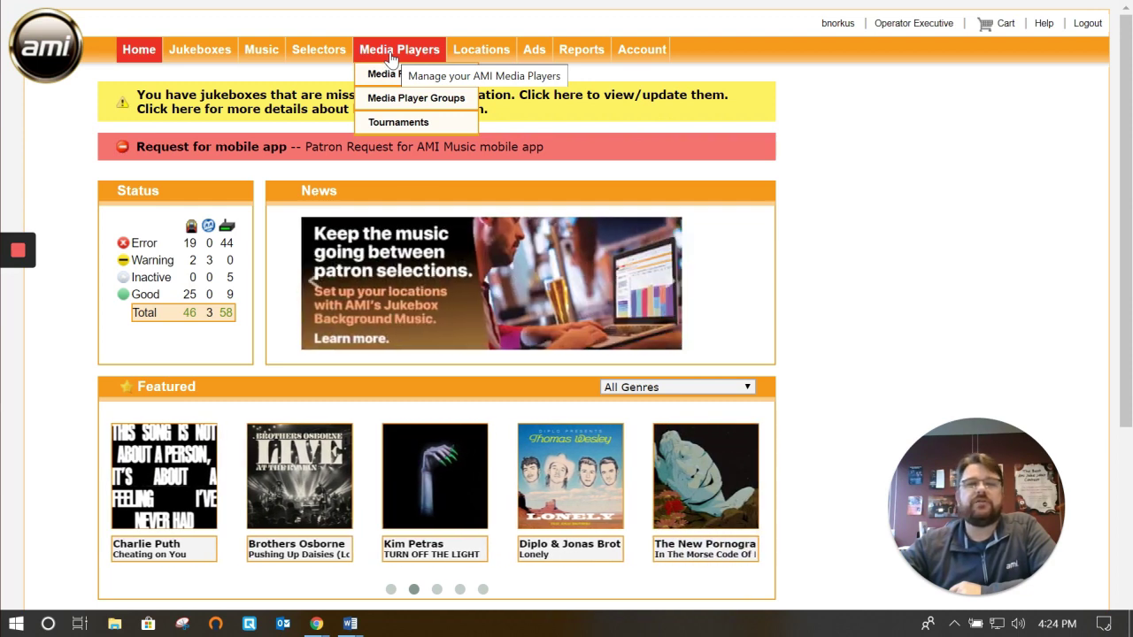
click(398, 124)
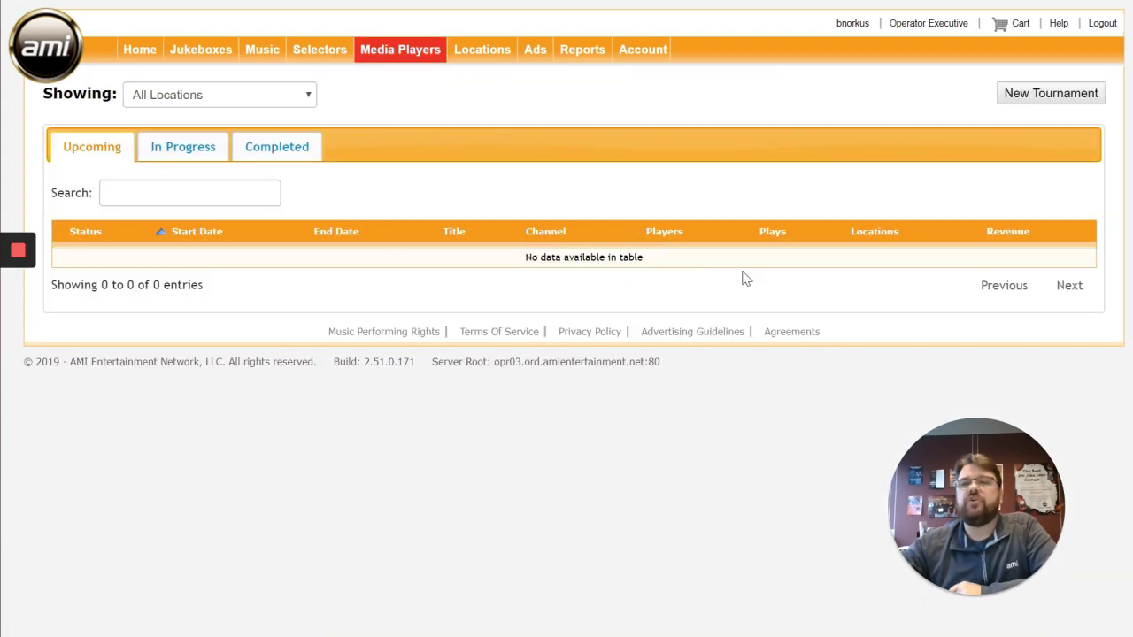
click(1041, 99)
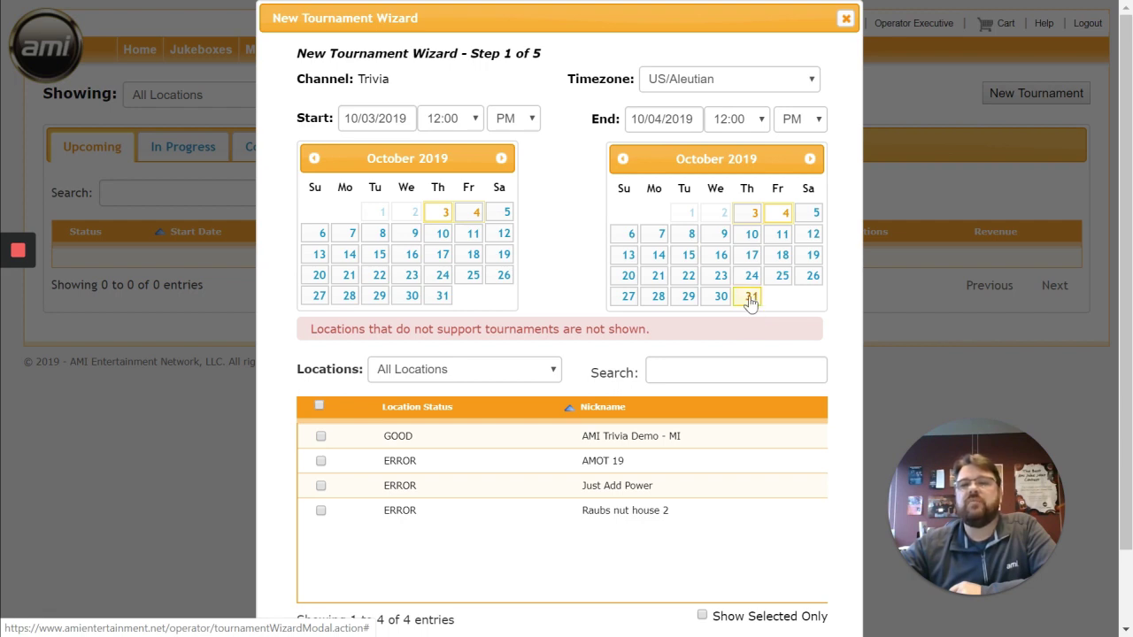
Set the Trivia tournament's end date to 10/31/2019 and advance to the entry fee step.
click(750, 300)
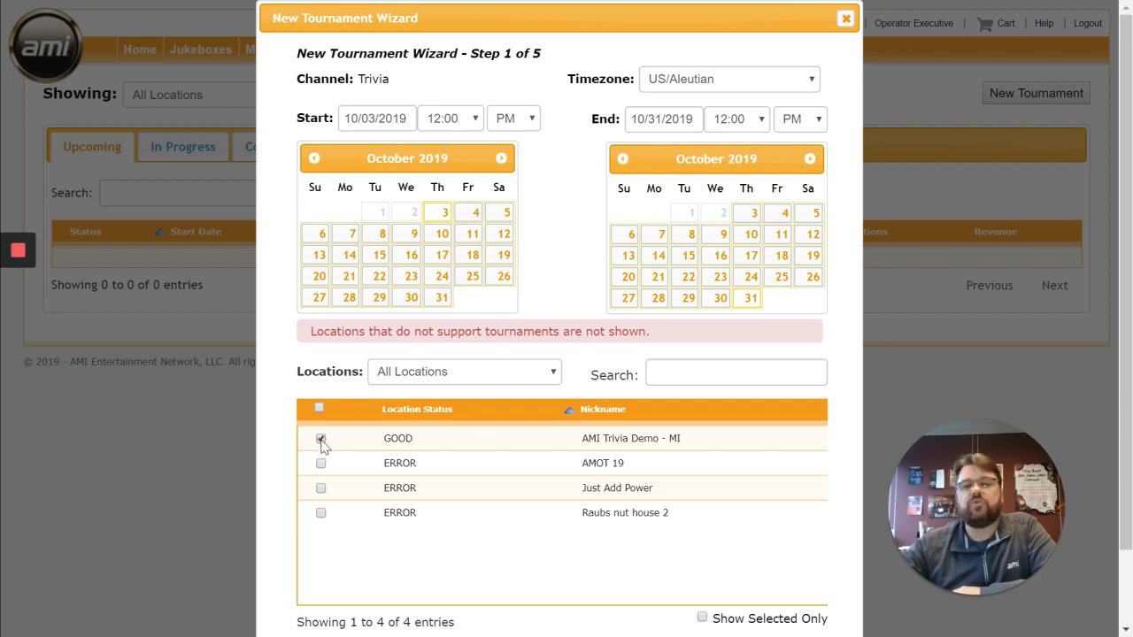
scroll(748, 543, down, 1)
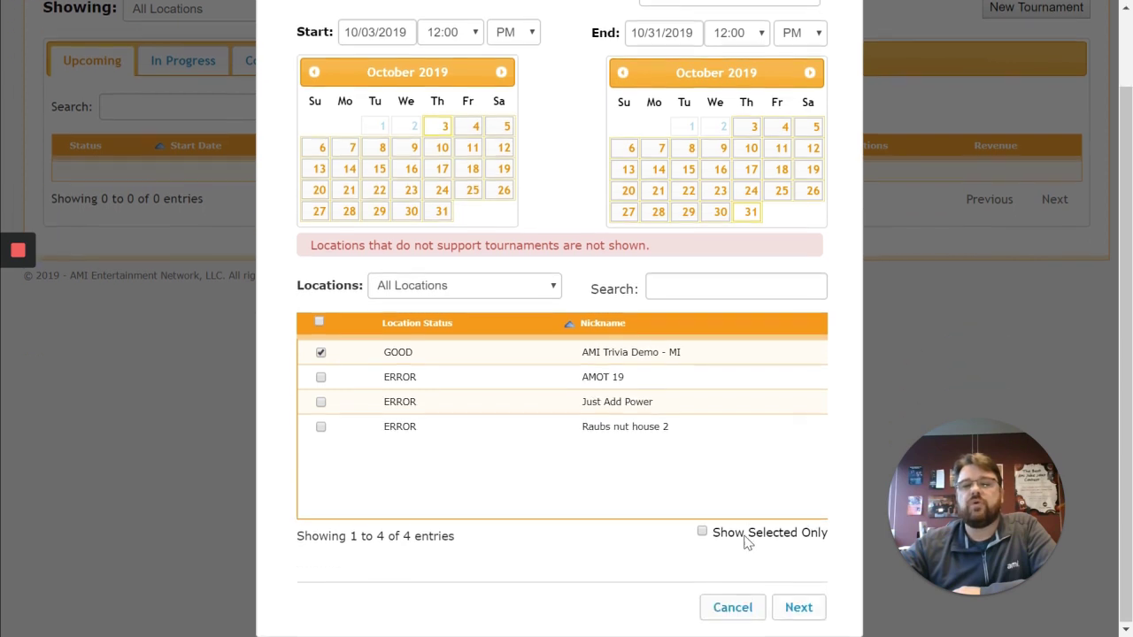
click(799, 607)
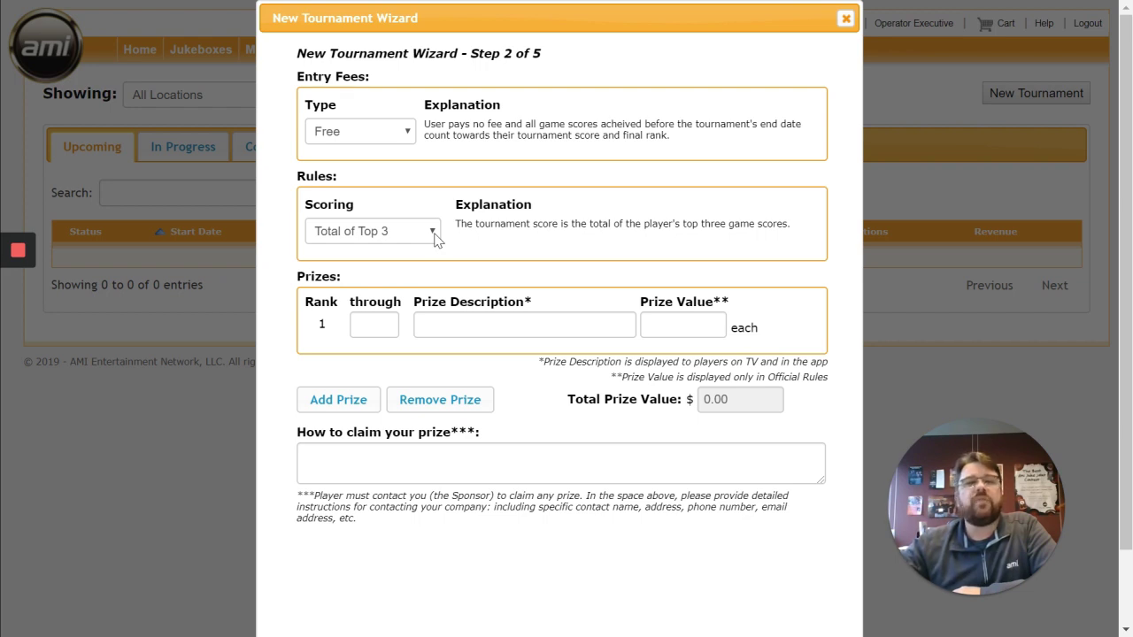
Keep Total of Top 3 scoring and enter a first prize: Prepaid Visa worth 50.00.
click(435, 233)
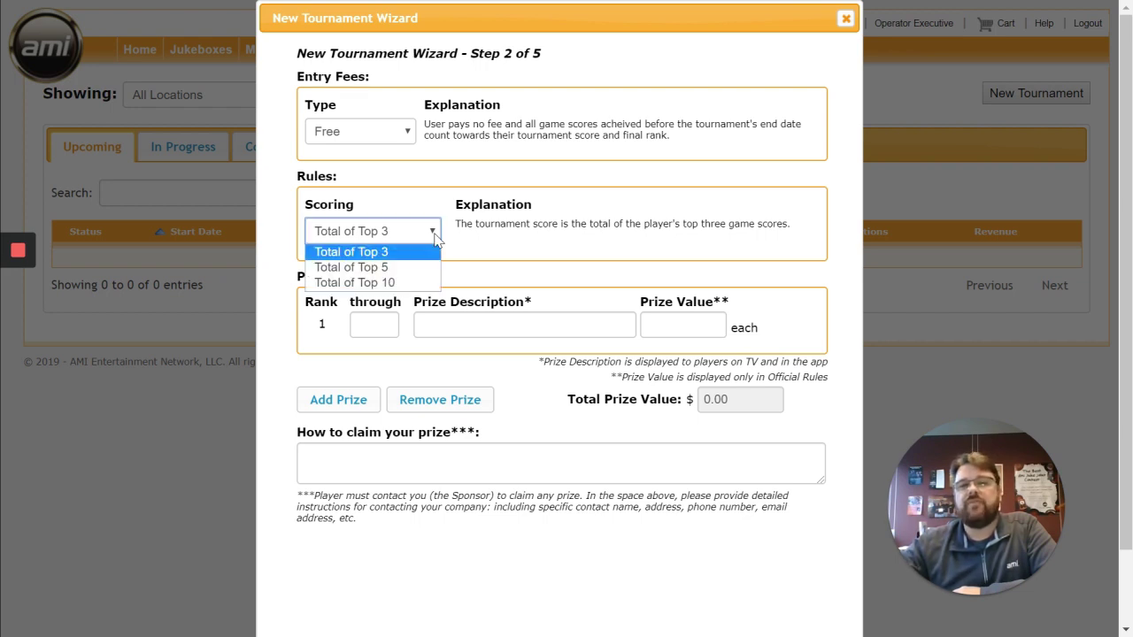
click(435, 233)
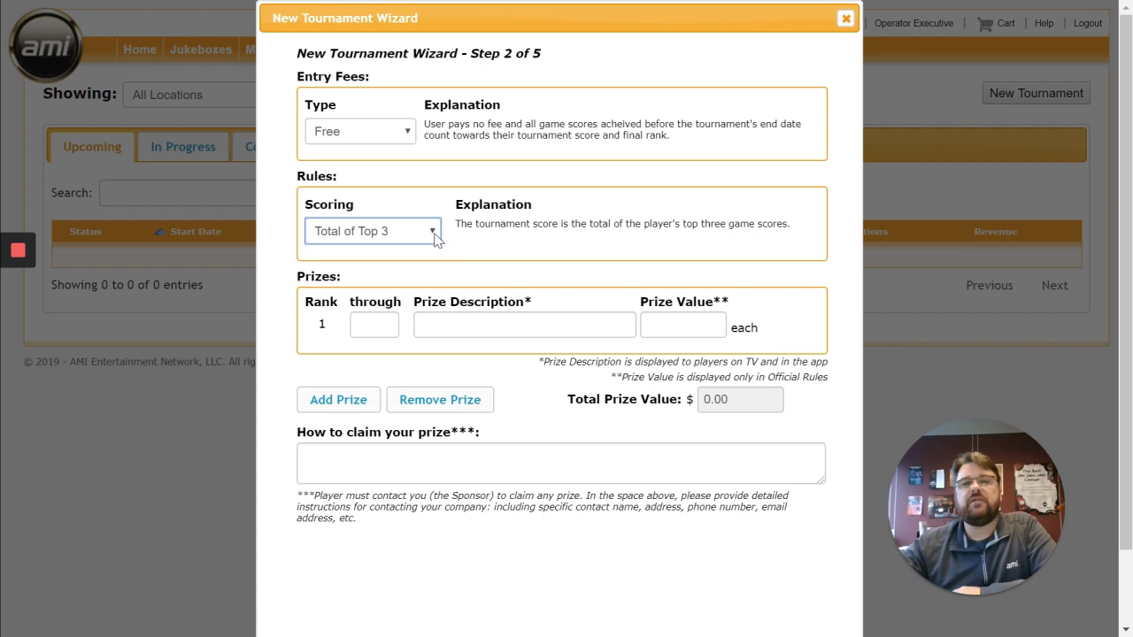
click(370, 326)
click(439, 325)
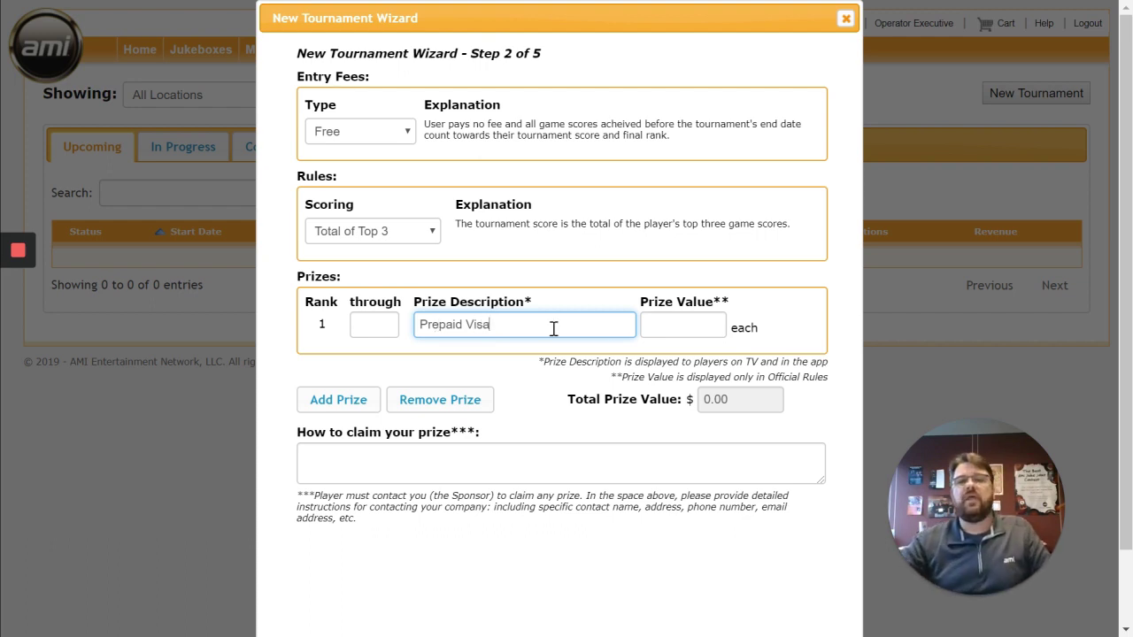
click(650, 325)
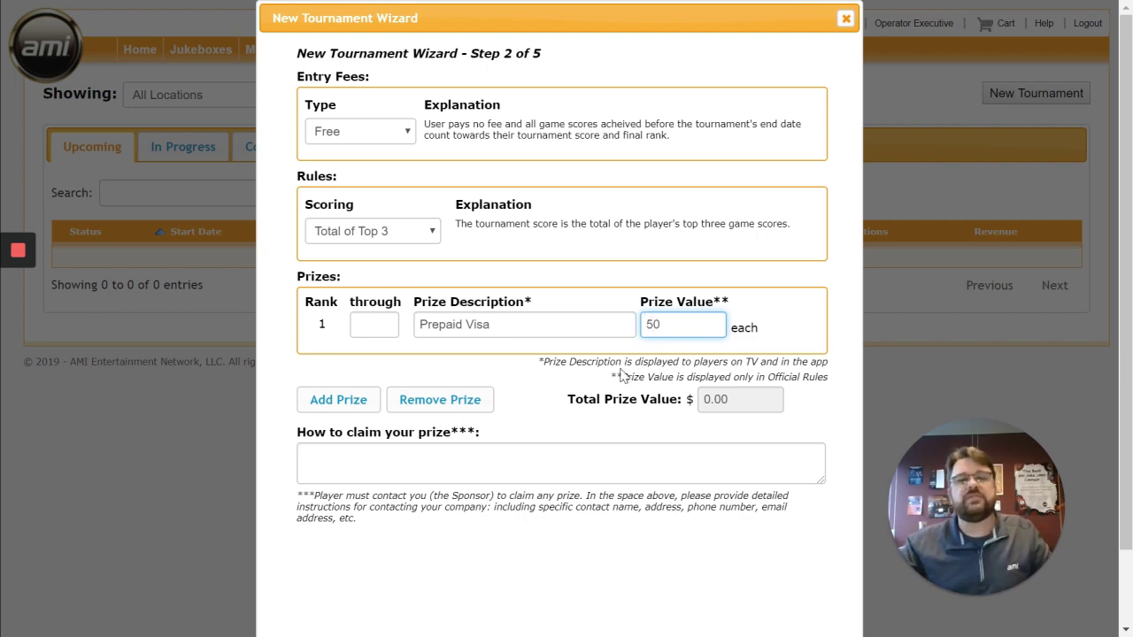
Add second and third Prepaid Visa prizes valued 25.00 and 10.00.
click(344, 406)
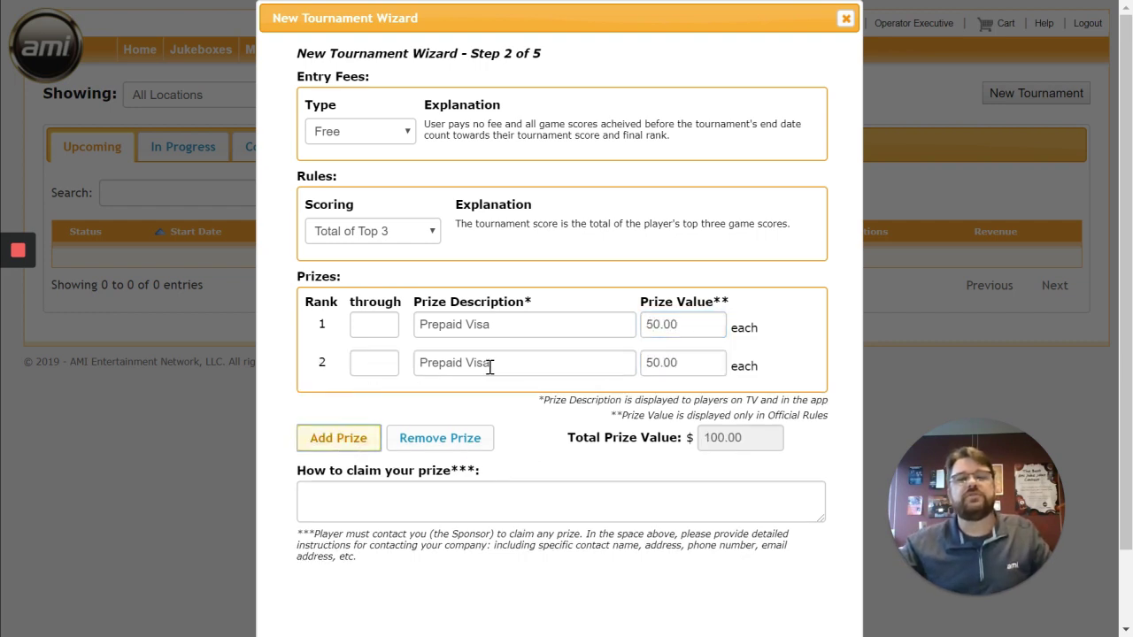
drag(710, 364, 605, 359)
text(2)
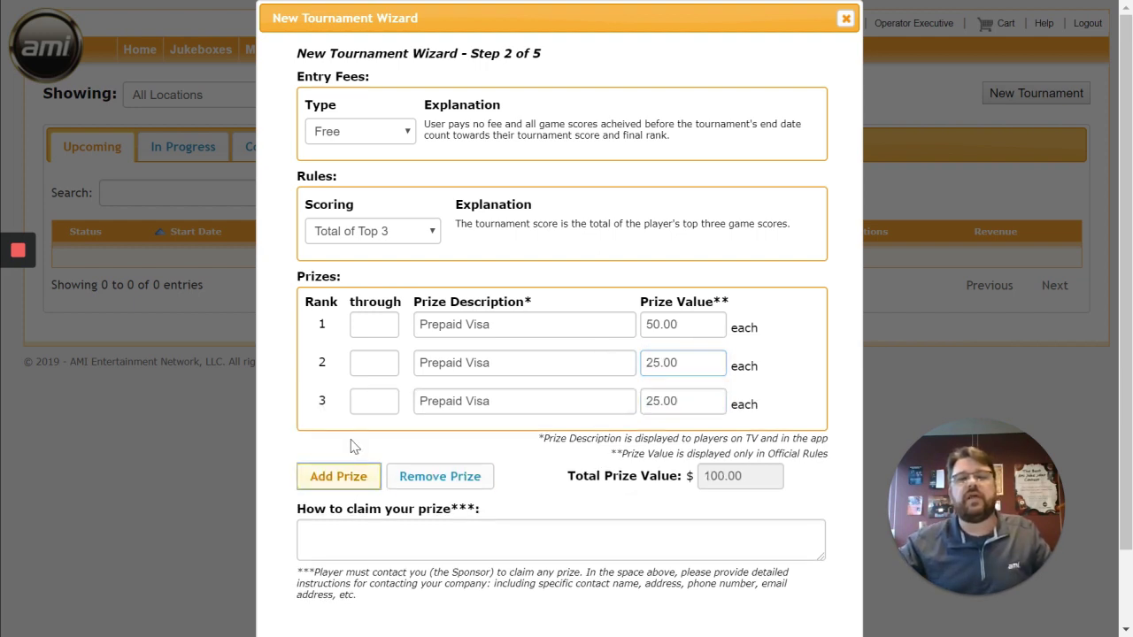
drag(686, 402, 561, 400)
text(10)
click(546, 492)
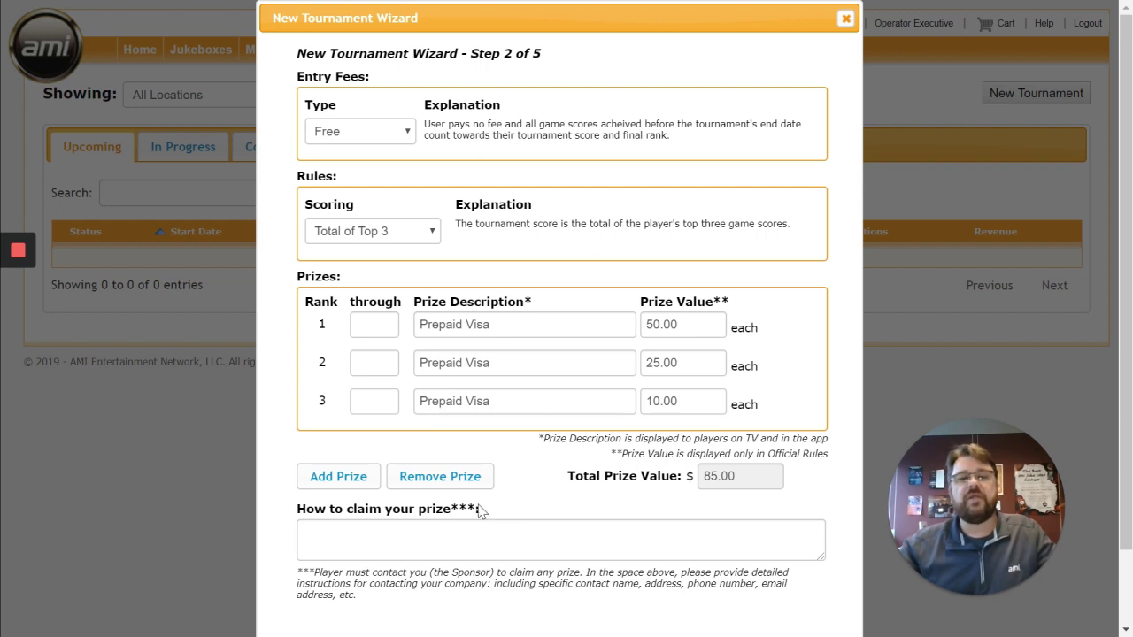
click(384, 541)
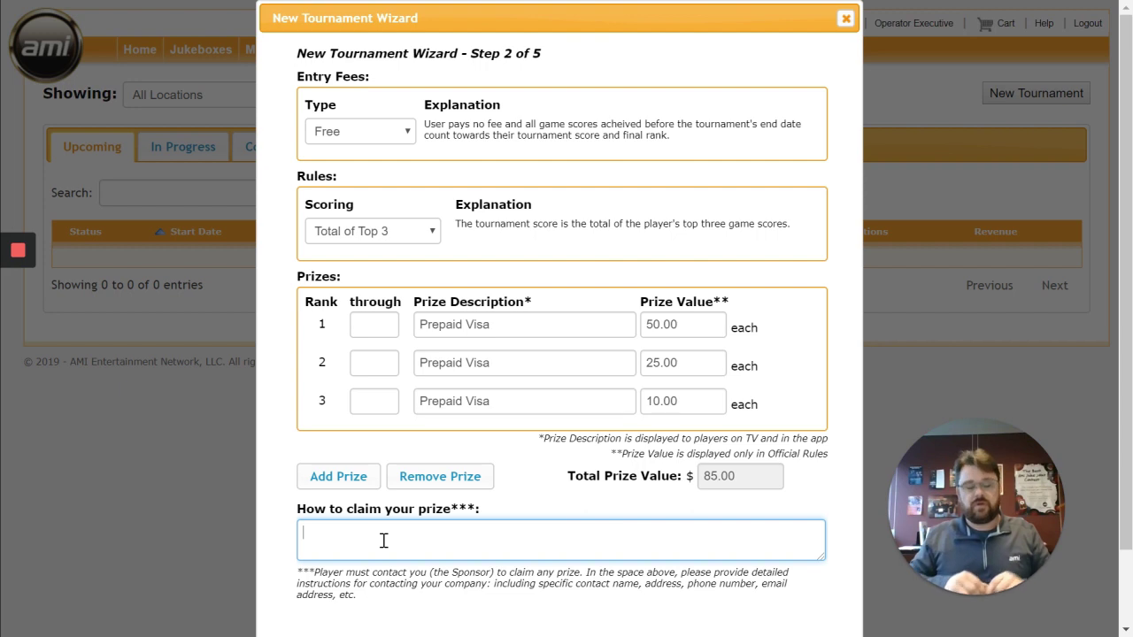
Enter 'talk to the bartender' as the claim instructions and advance to Step 3.
text(talk to )
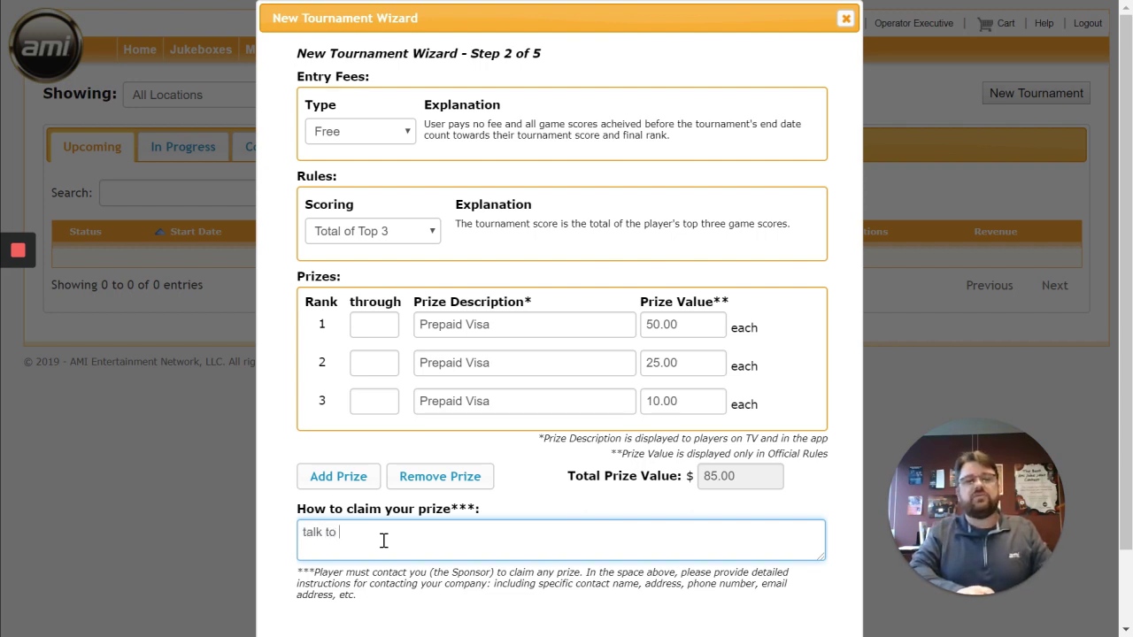
text(the bartend)
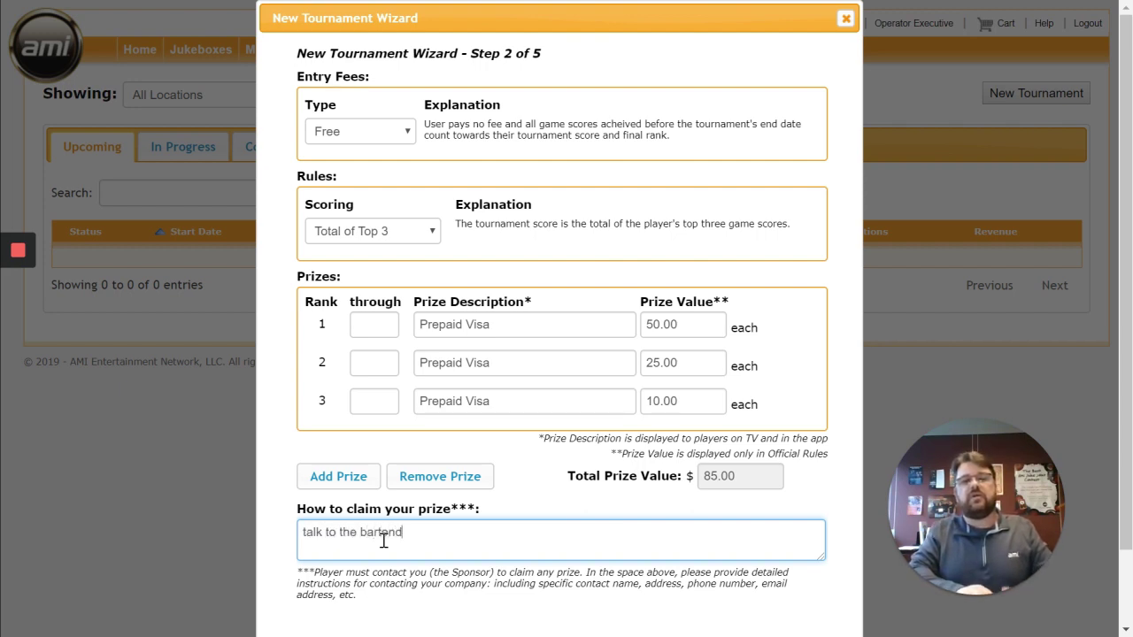
text(er)
key(BackSpace)
text(er)
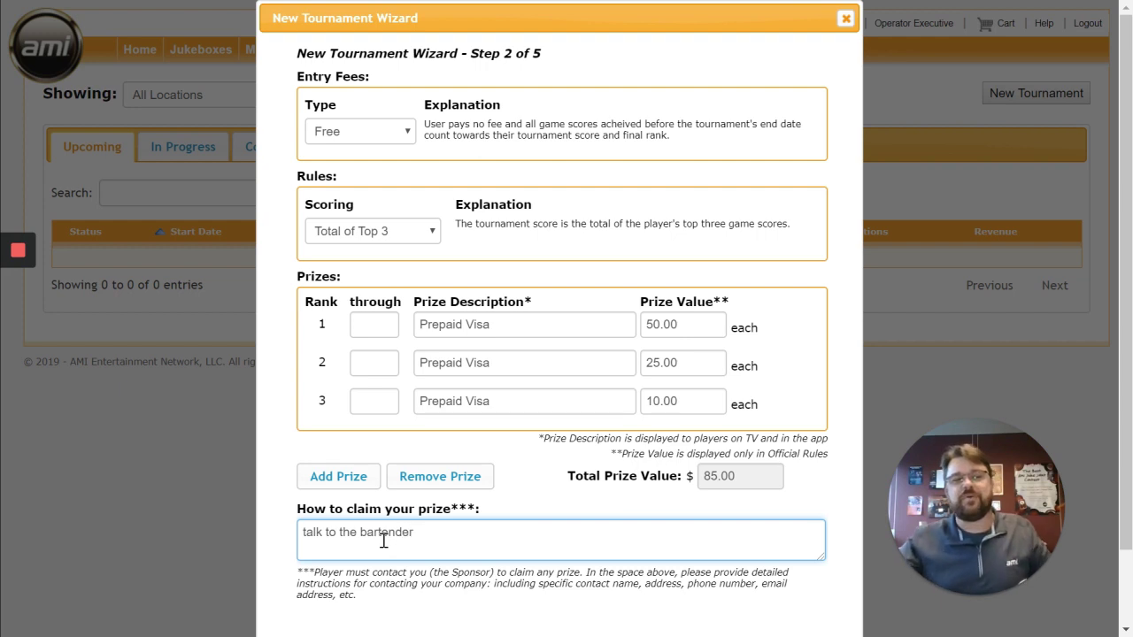
scroll(602, 519, down, 2)
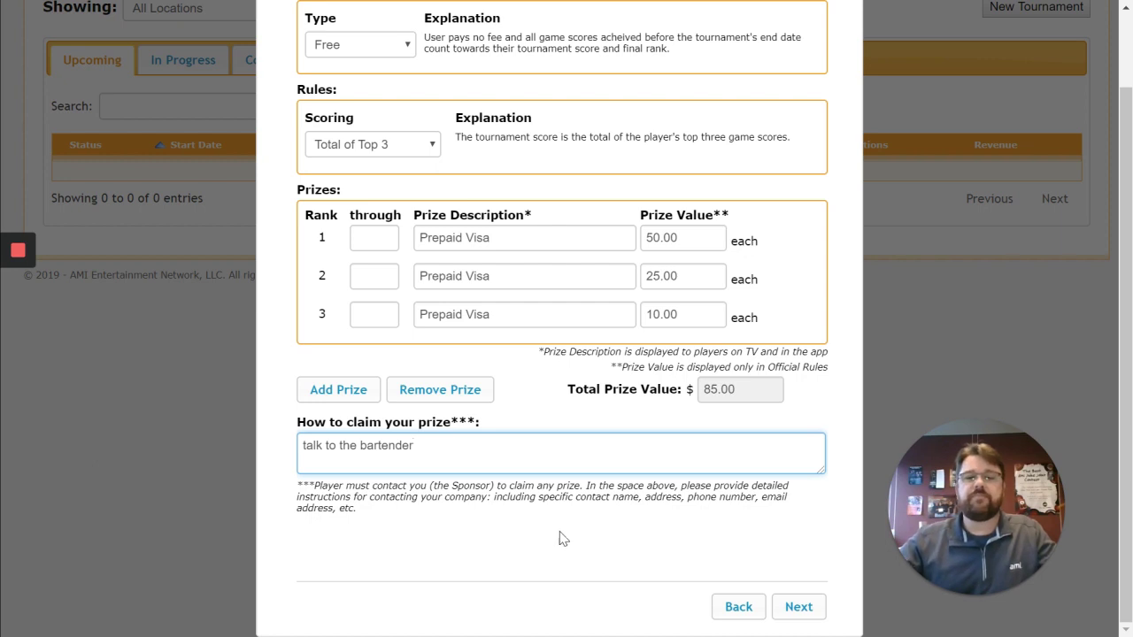
click(799, 607)
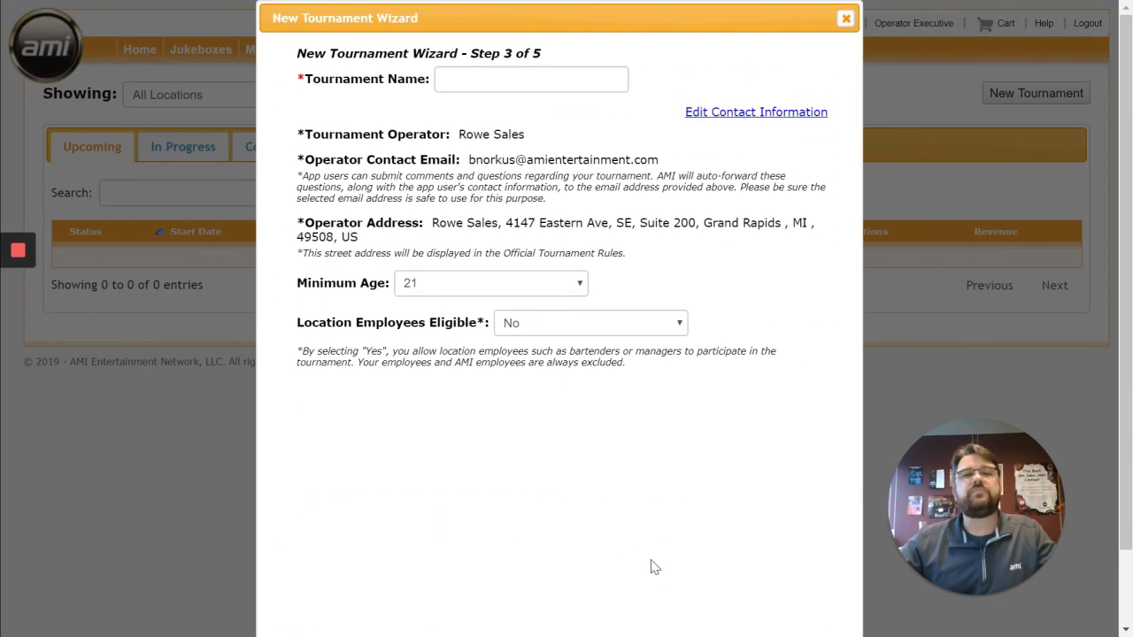
Enter 'Halloween' as the Tournament Name and continue to the review step.
click(469, 82)
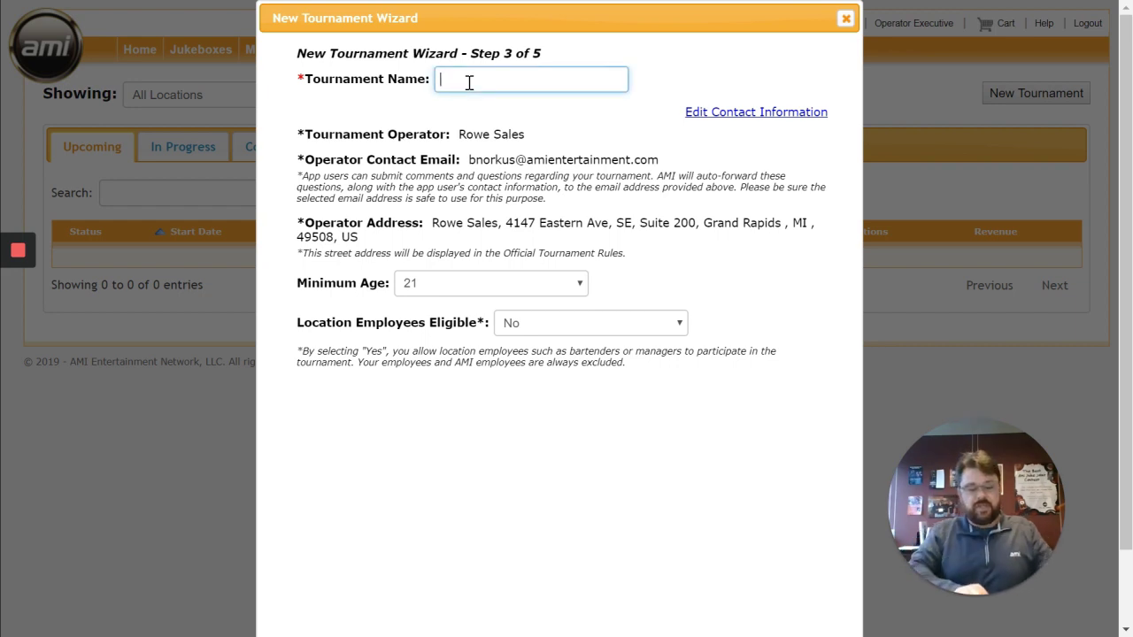
text(Halloween)
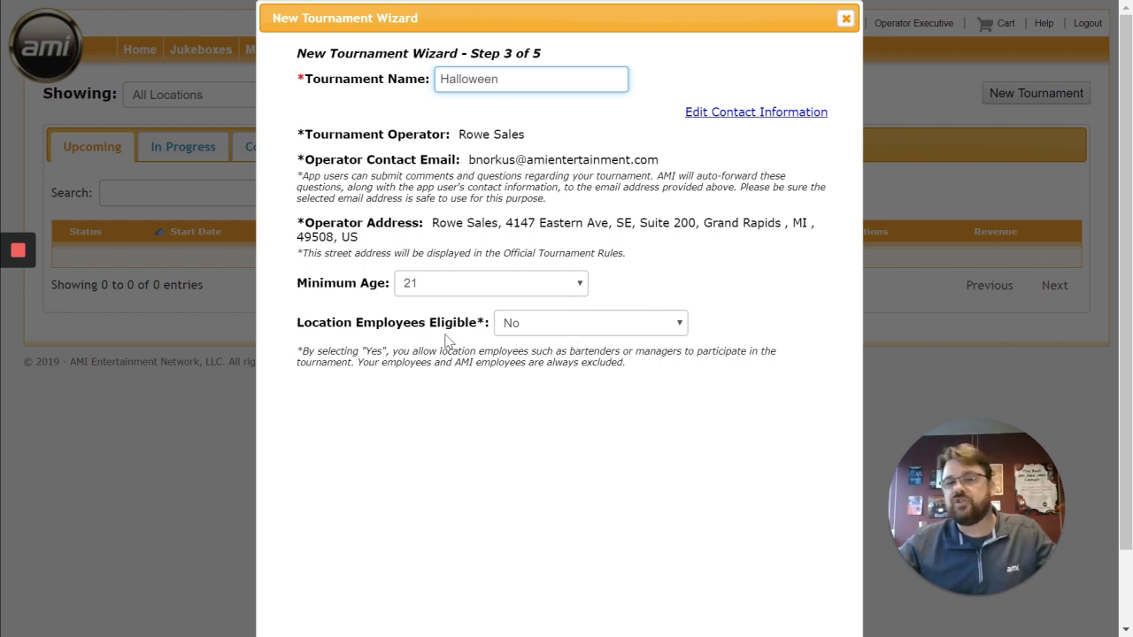
scroll(763, 400, down, 1)
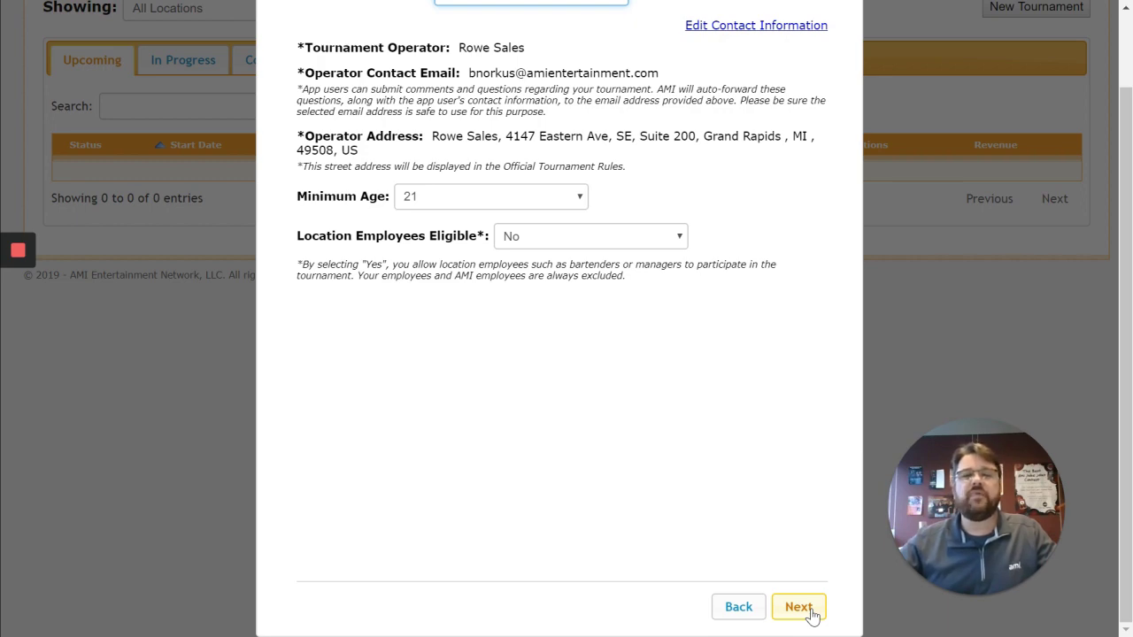
click(811, 613)
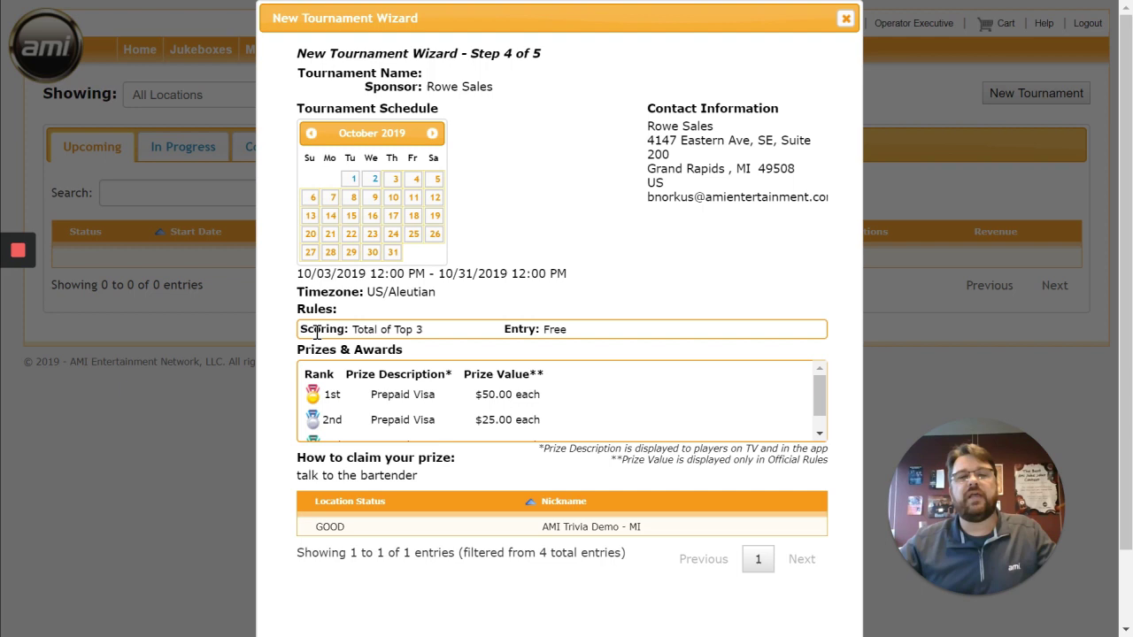
Scroll the Prizes & Awards summary to reveal the third prize, a $10.00 Prepaid Visa.
scroll(754, 300, down, 2)
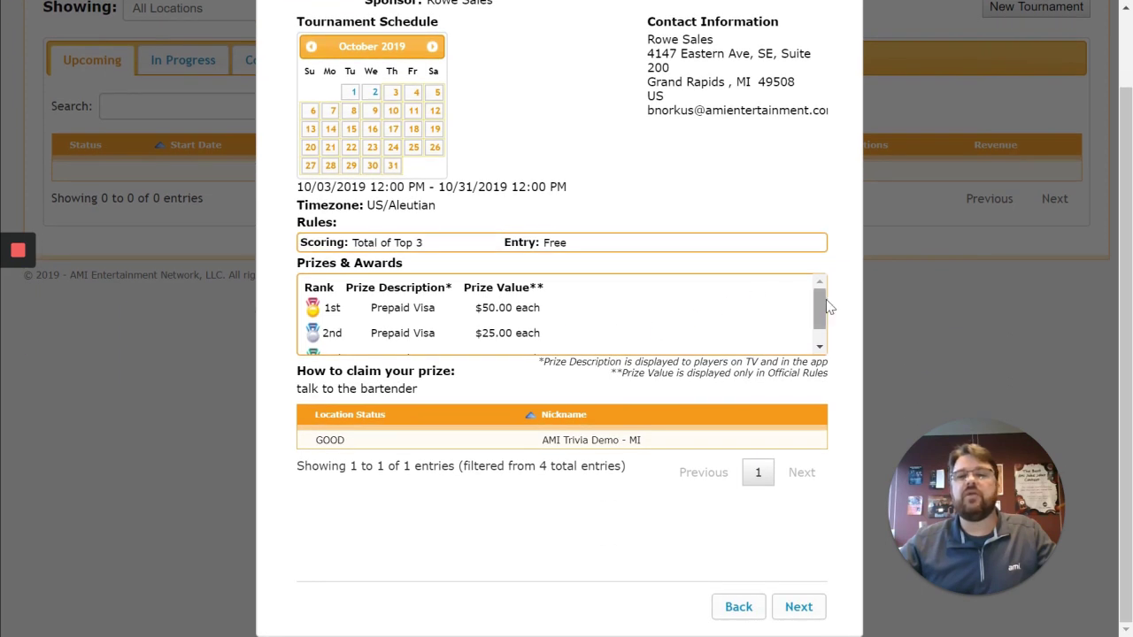
drag(819, 308, 820, 320)
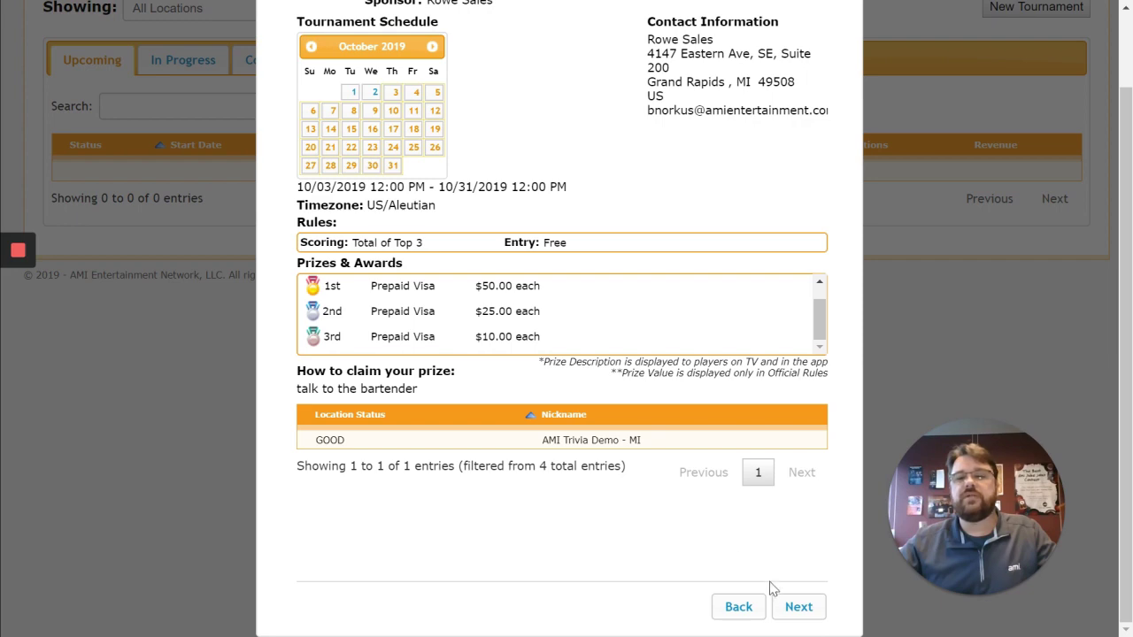
Agree to the official rules, finish the wizard, and confirm the Tournament Created message.
click(798, 607)
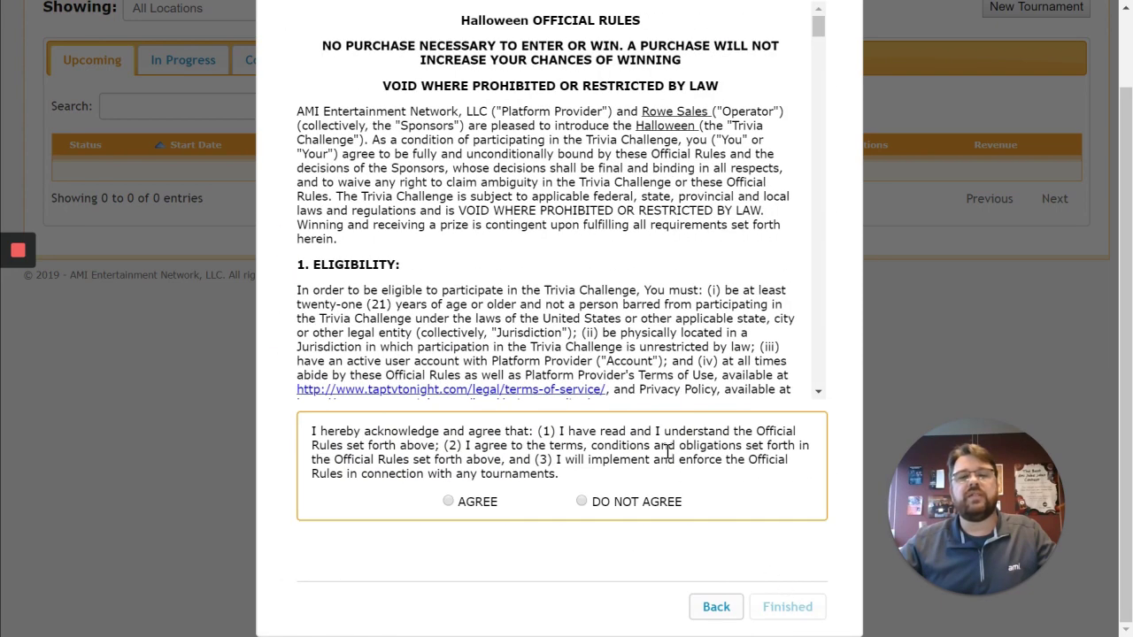
click(449, 502)
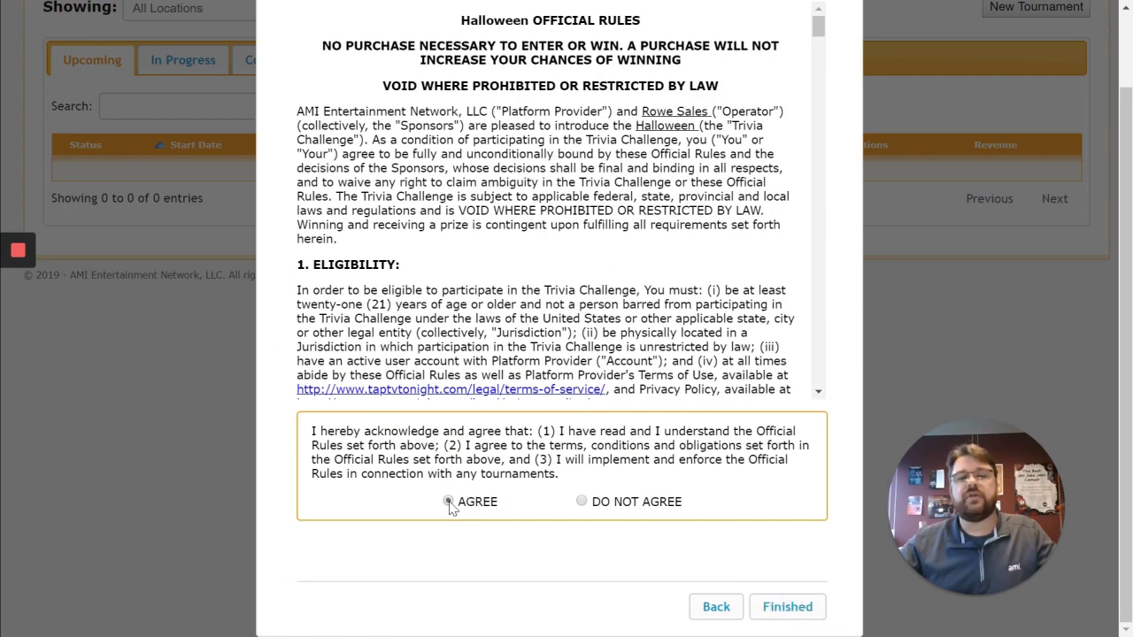
click(802, 614)
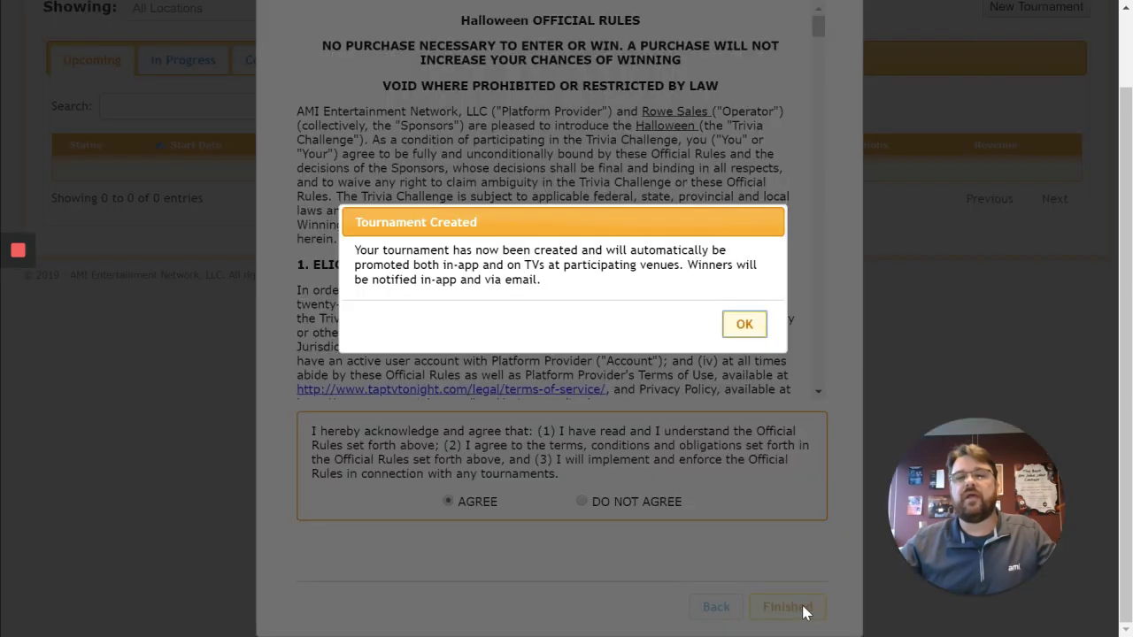
click(745, 326)
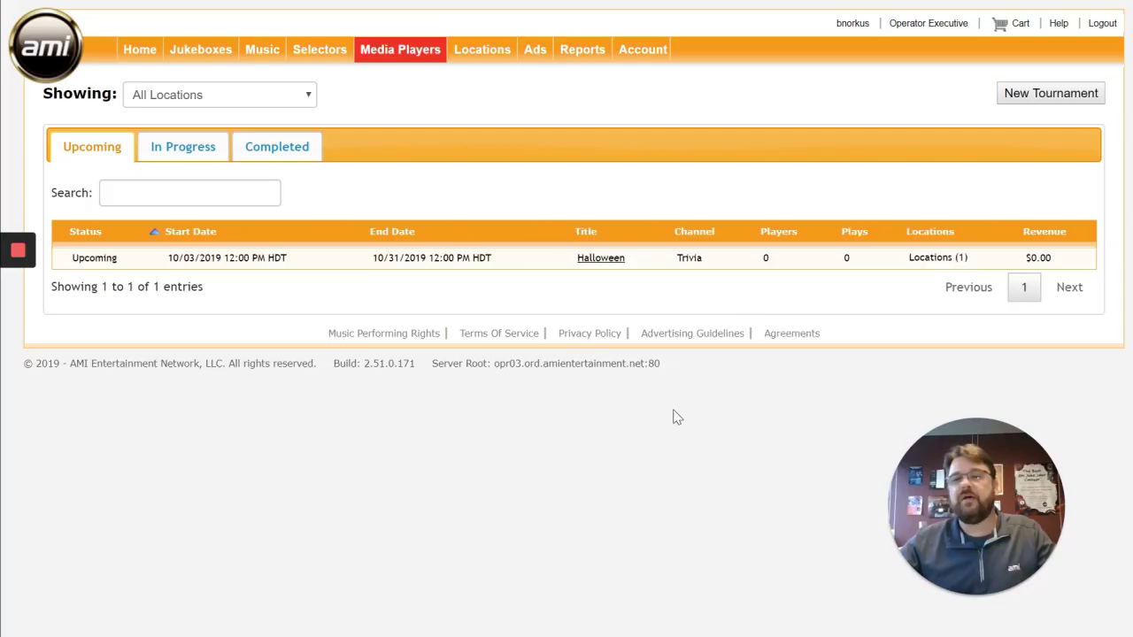